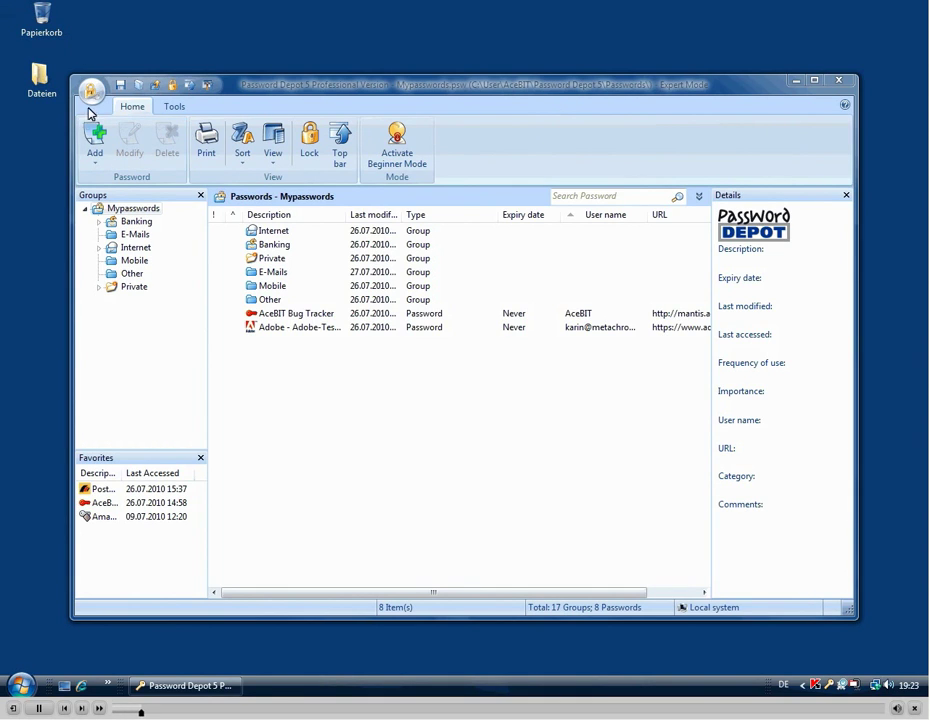
# Step: Add a new password entry with the description "AceBIT-Forum" and the user name "Support"
pyautogui.click(92, 160)
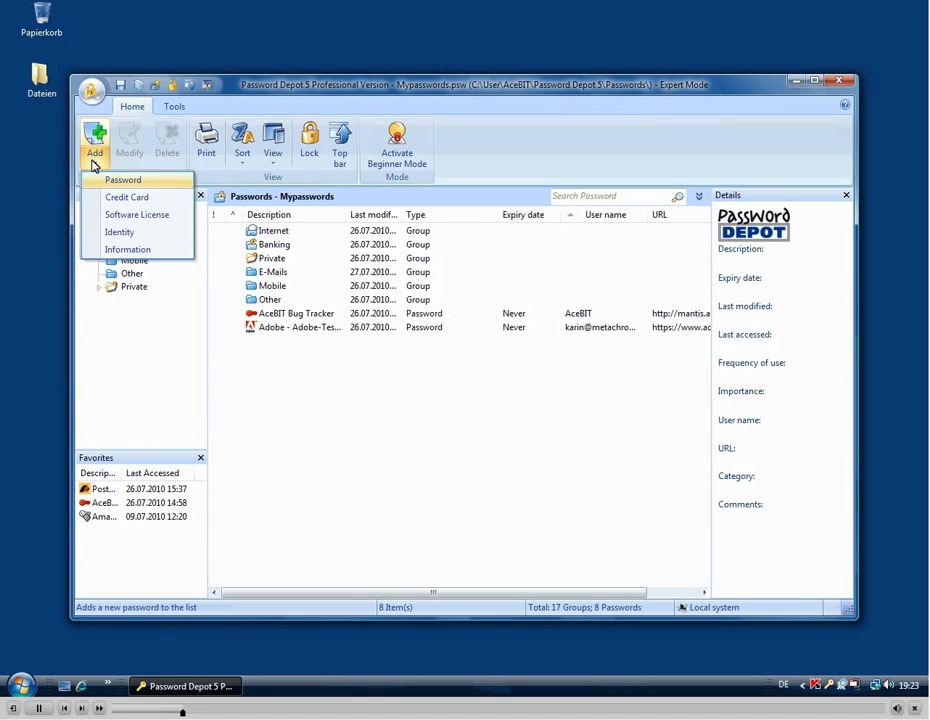
pyautogui.click(158, 185)
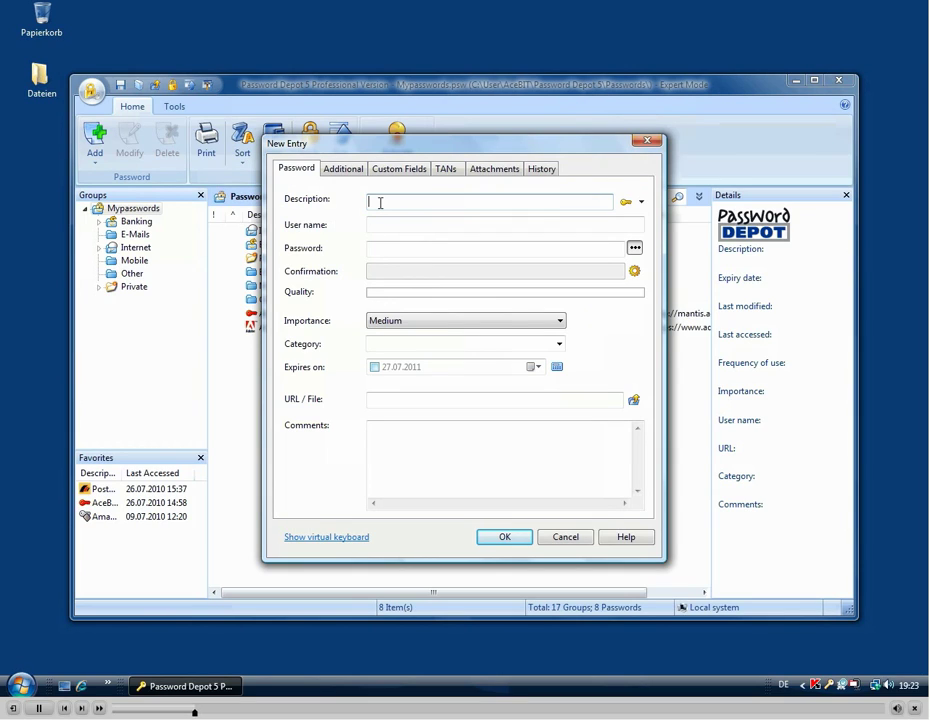
pyautogui.write('AceBIT-Forum')
pyautogui.click(406, 222)
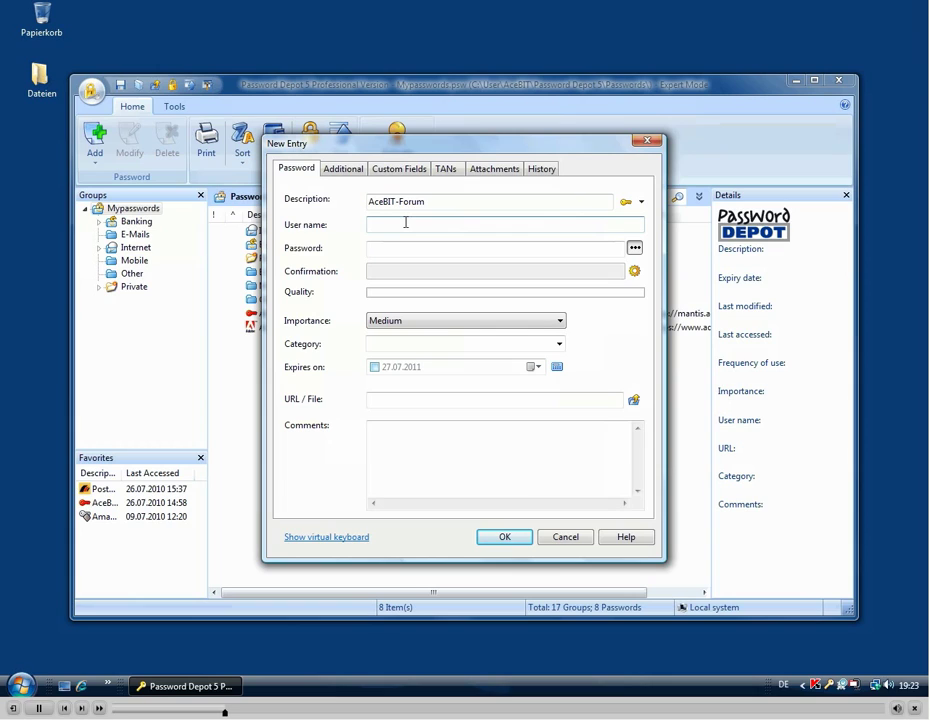
pyautogui.write('Support')
pyautogui.press('Tab')
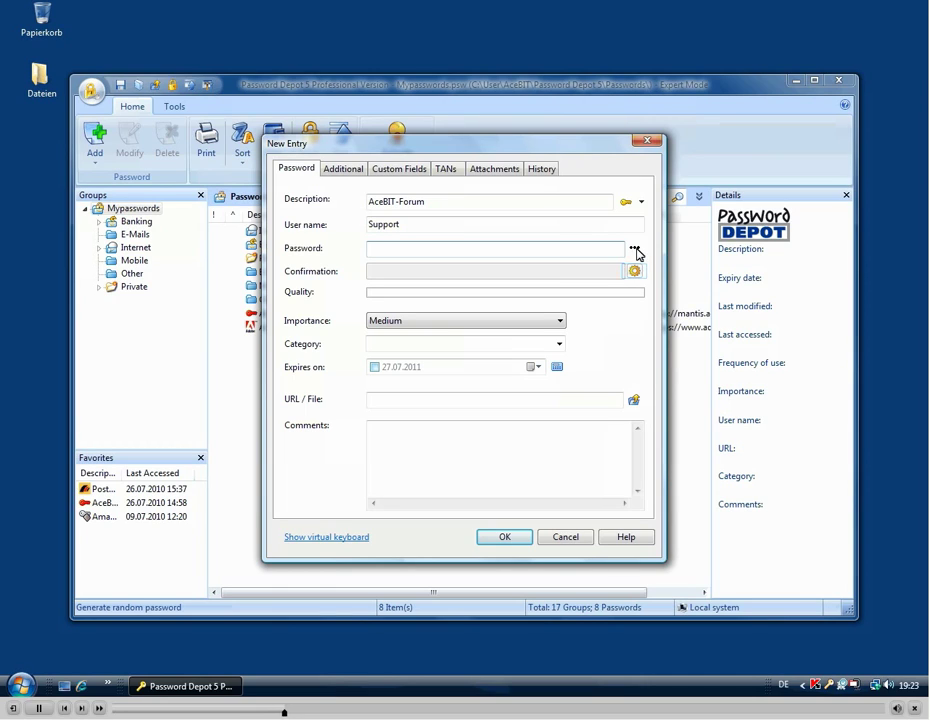
# Step: Generate a random 18-character password, reveal its characters, and apply it to the entry's password and confirmation fields
pyautogui.click(635, 274)
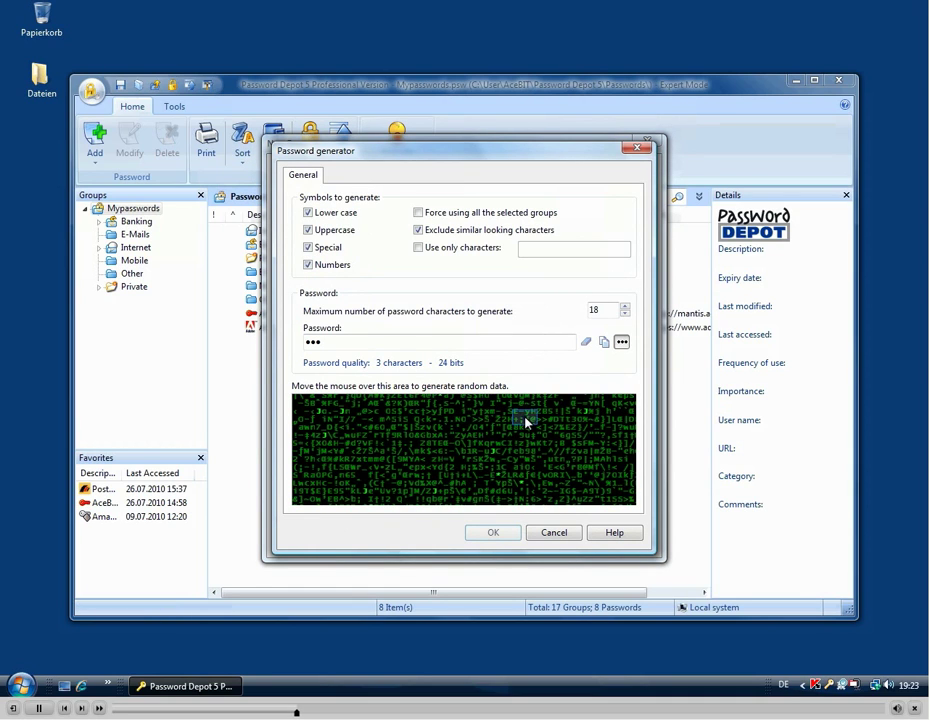
pyautogui.moveTo(525, 421)
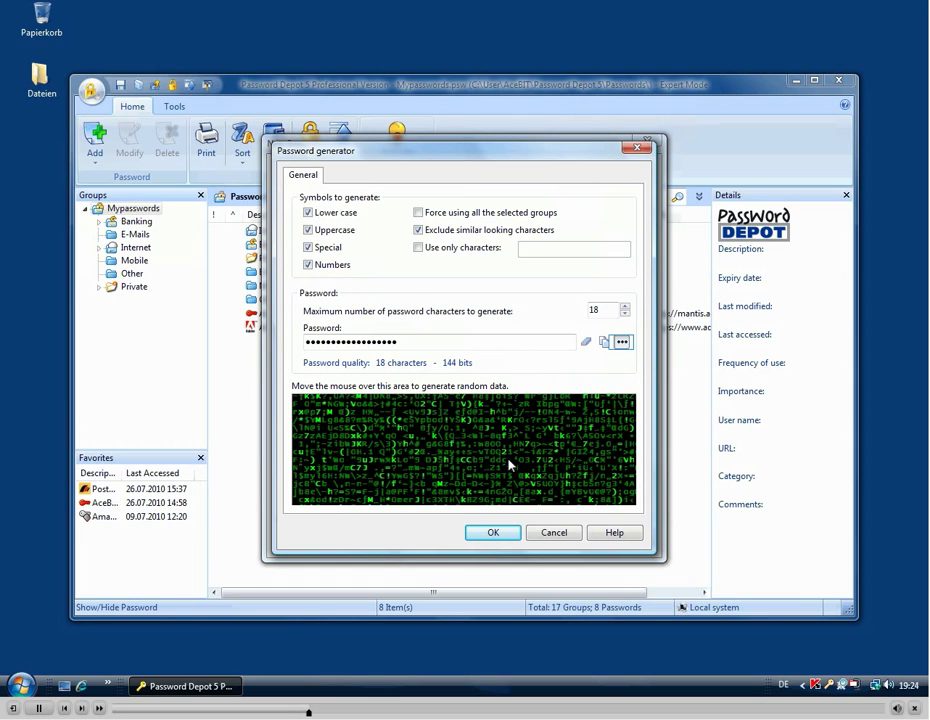
pyautogui.click(621, 341)
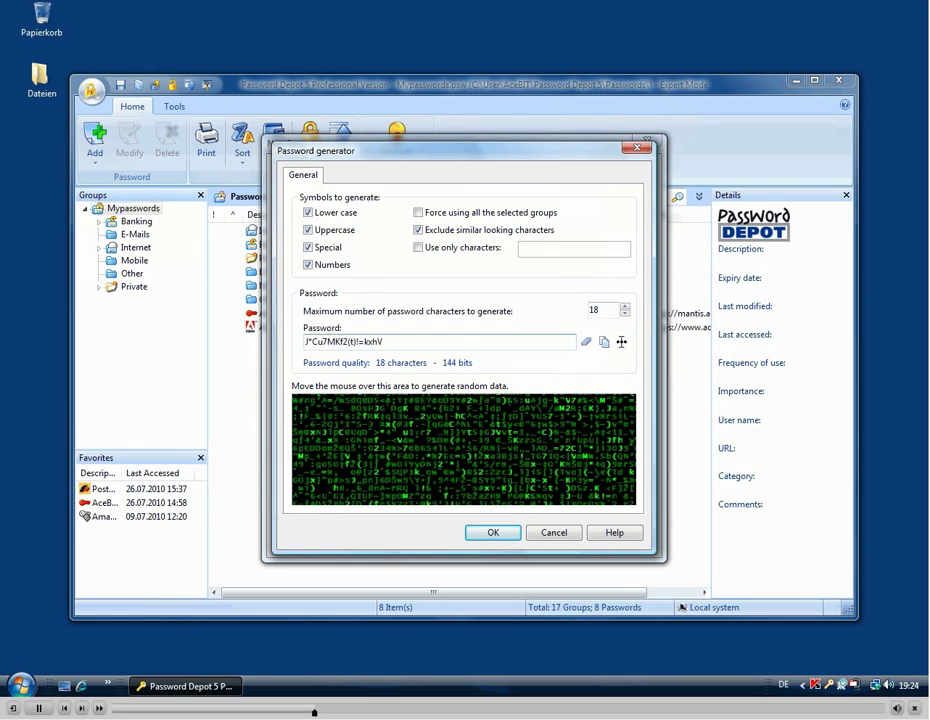
pyautogui.doubleClick(403, 341)
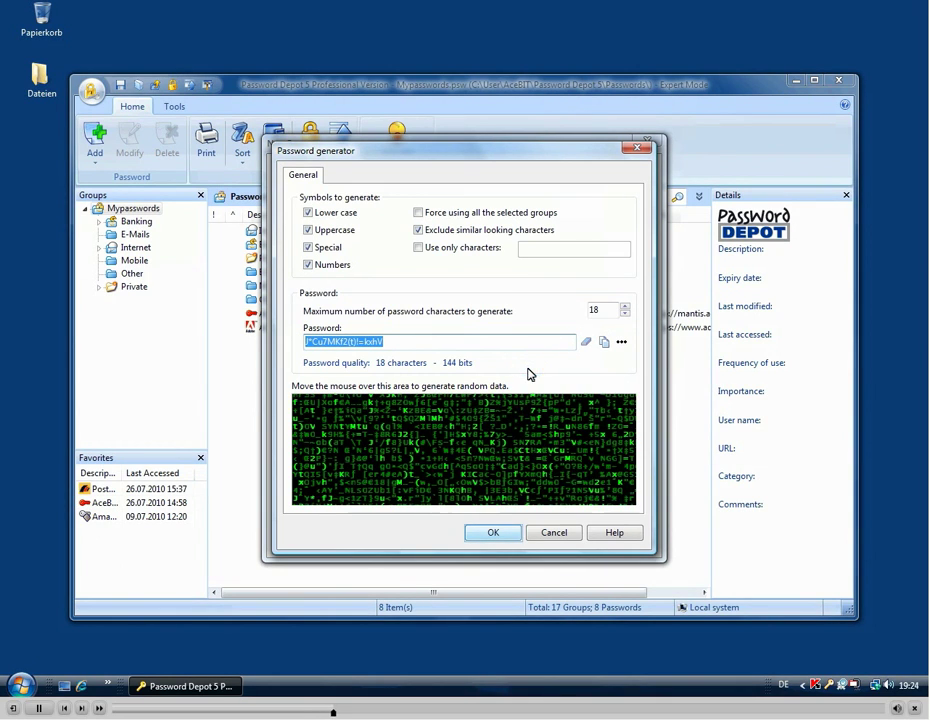
pyautogui.click(500, 533)
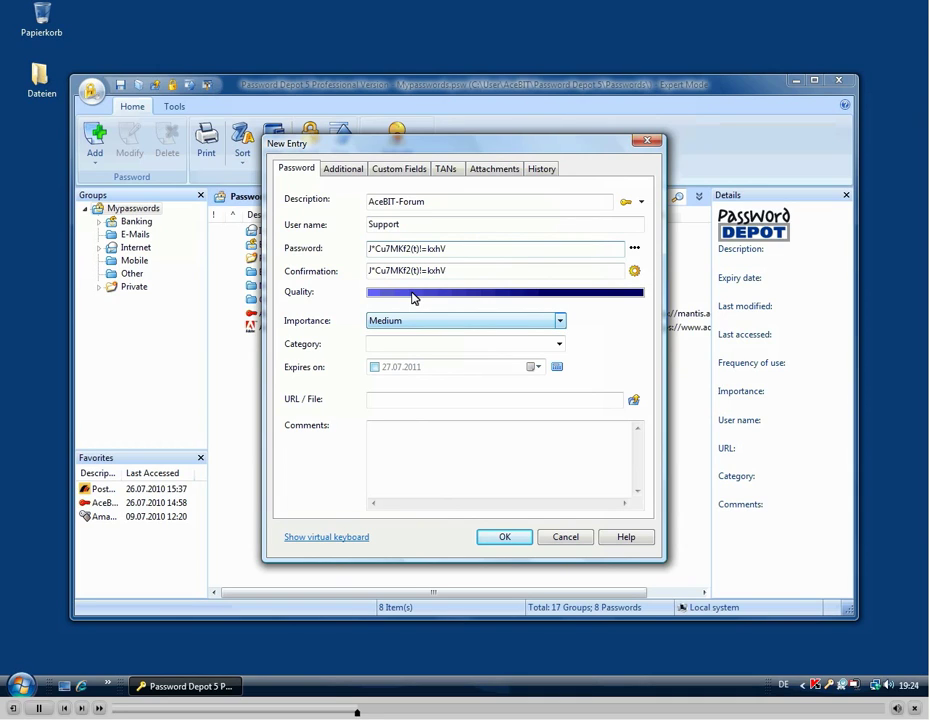
# Step: Set the entry's importance to High and its category to Internet
pyautogui.click(561, 322)
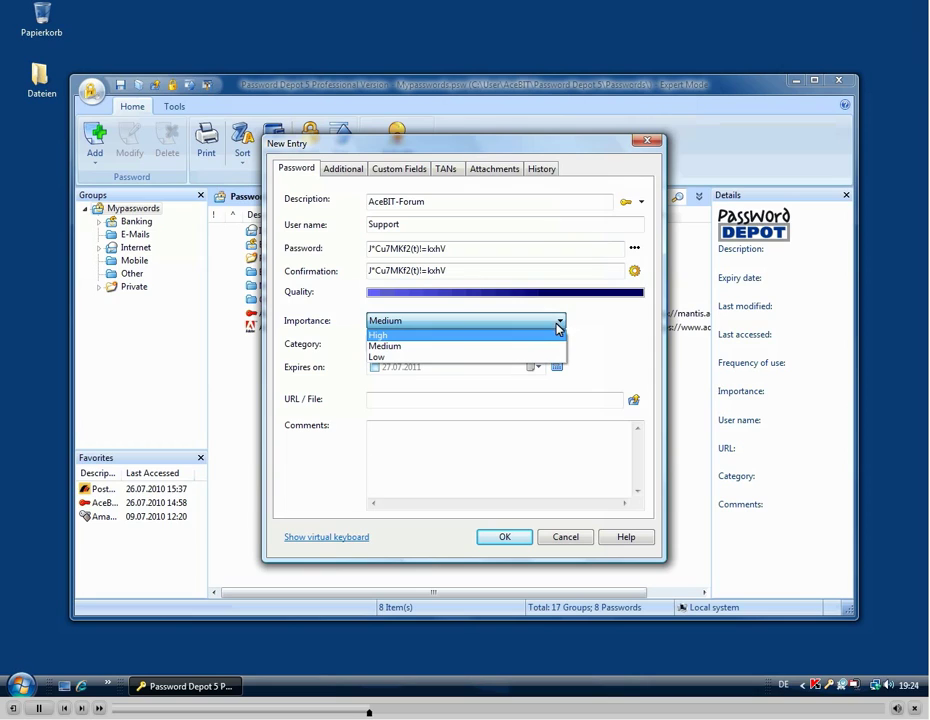
pyautogui.click(556, 336)
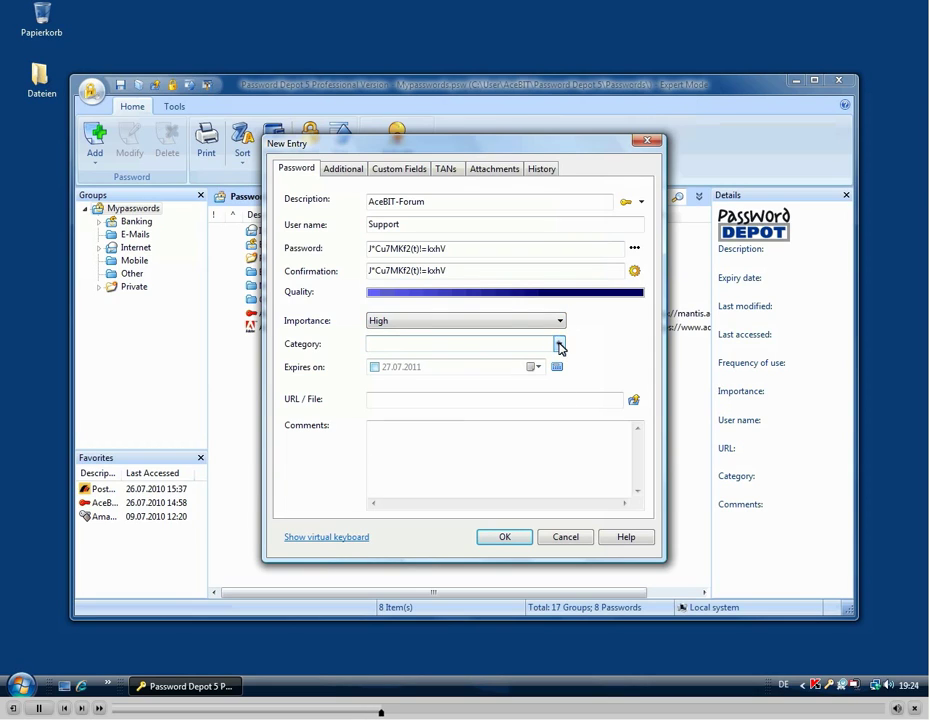
pyautogui.click(560, 344)
pyautogui.click(552, 380)
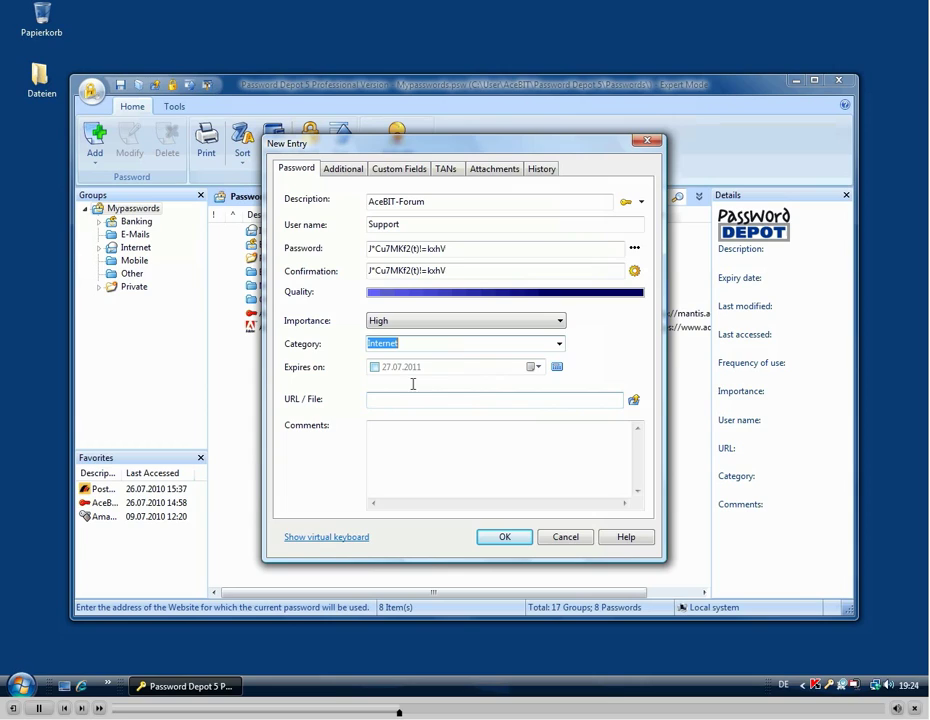
pyautogui.click(379, 398)
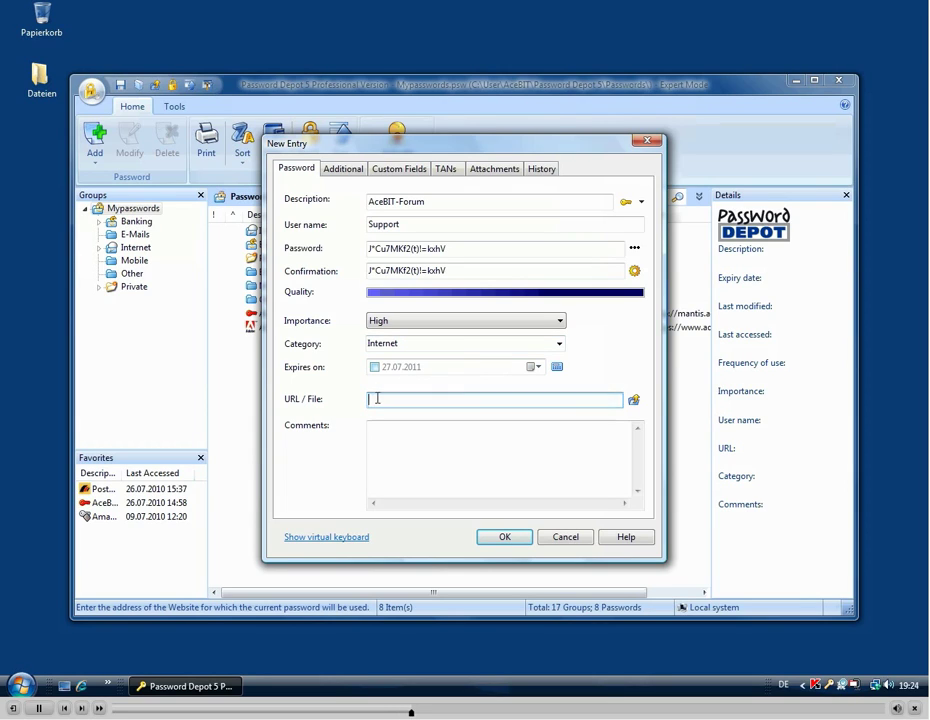
pyautogui.rightClick(373, 398)
pyautogui.click(410, 499)
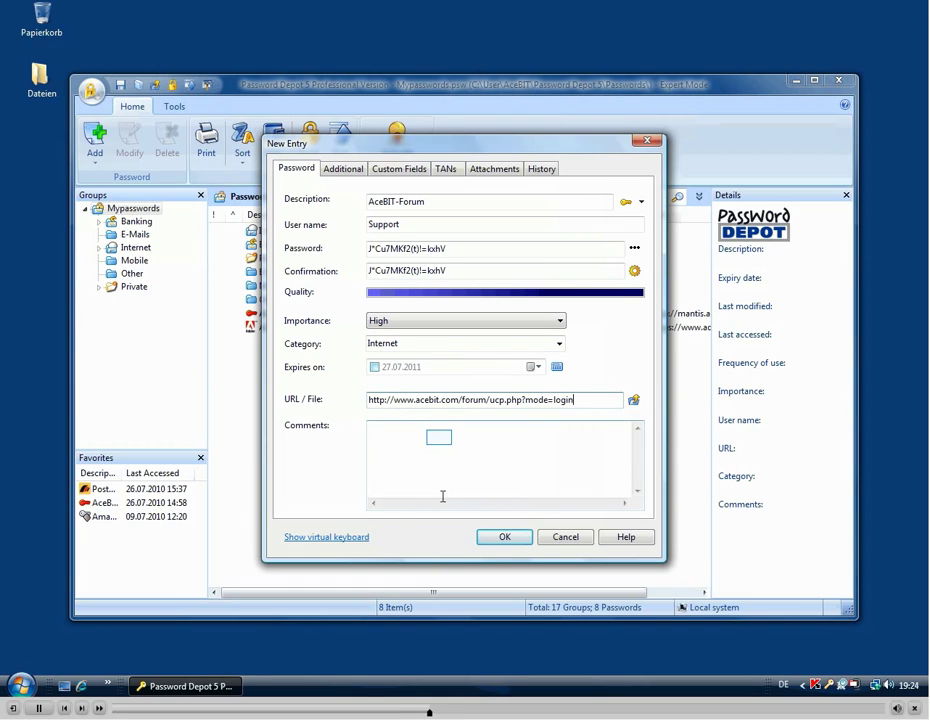
# Step: Enter the comment "My Forum account" and load the entry's icon from its URL
pyautogui.click(439, 436)
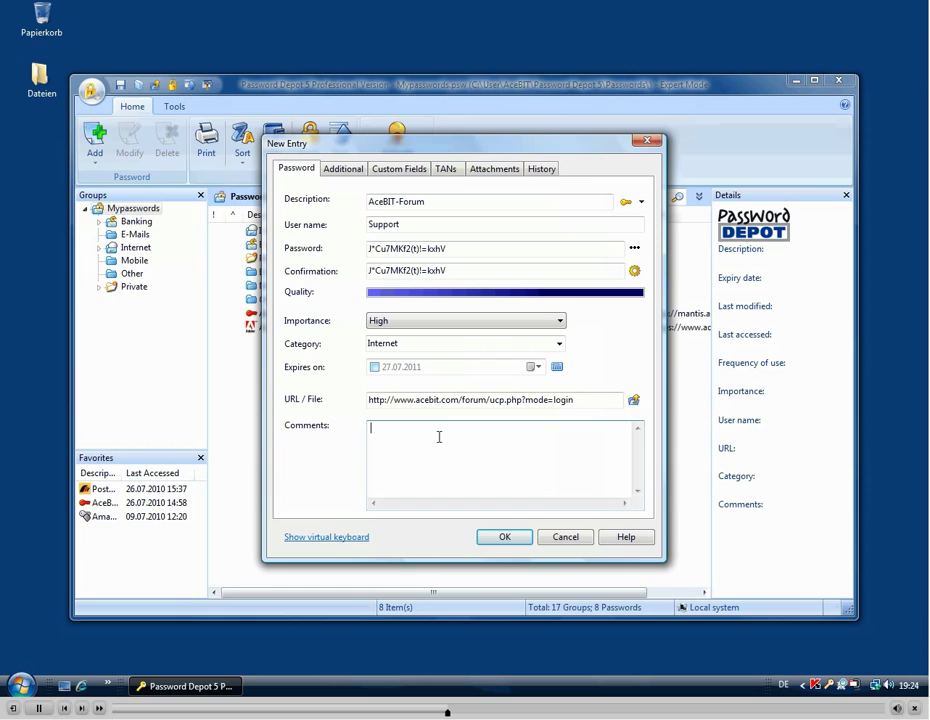
pyautogui.write('My Forum account')
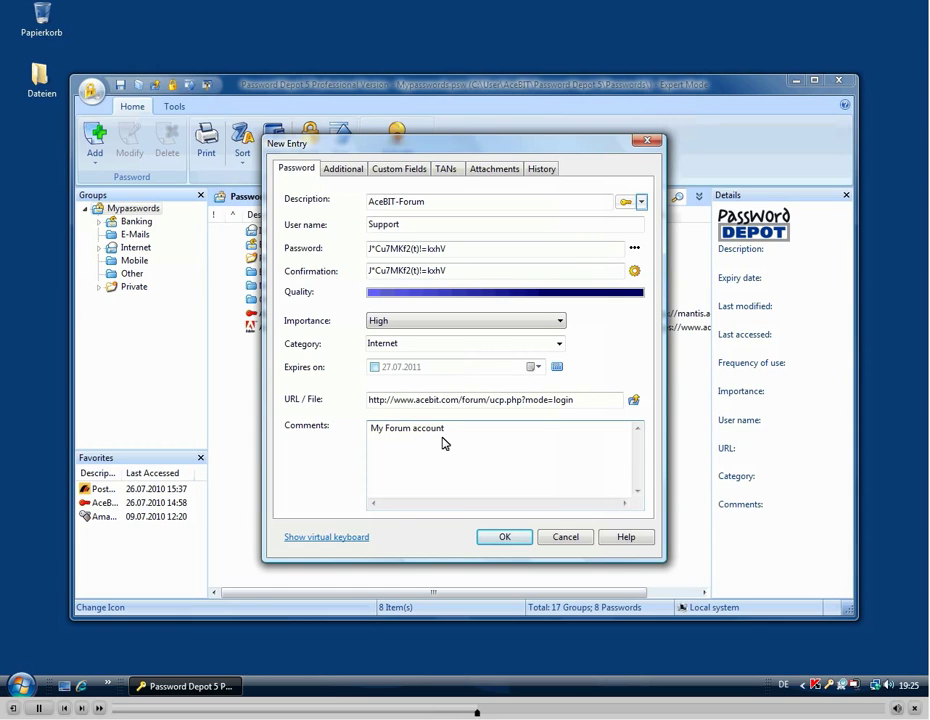
pyautogui.click(641, 203)
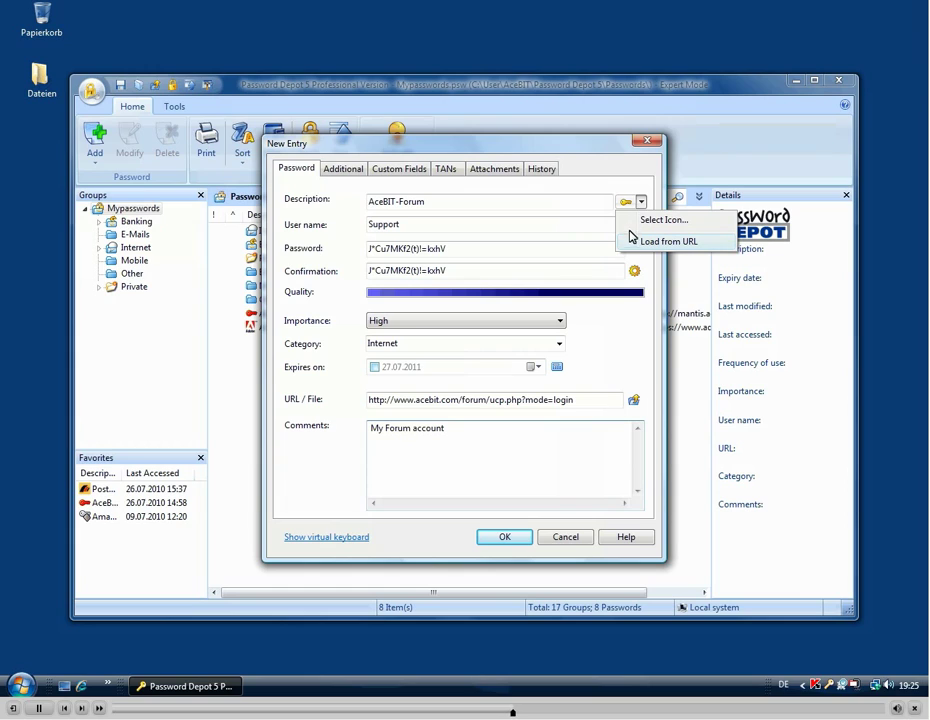
pyautogui.click(631, 244)
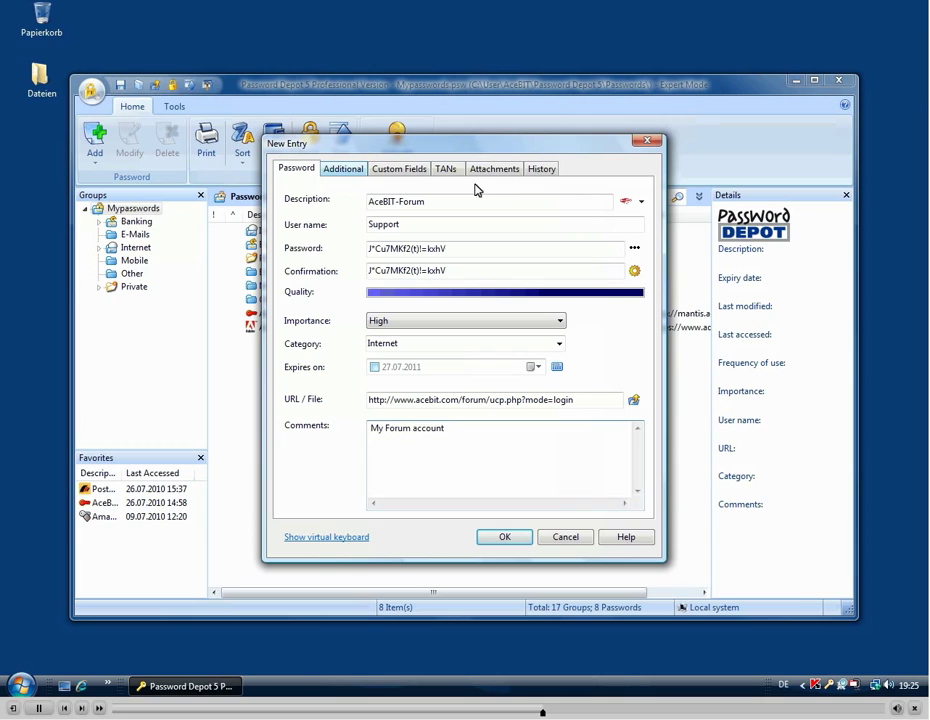
# Step: Set the entry's preferred browser to Internet Explorer in the additional settings
pyautogui.click(355, 172)
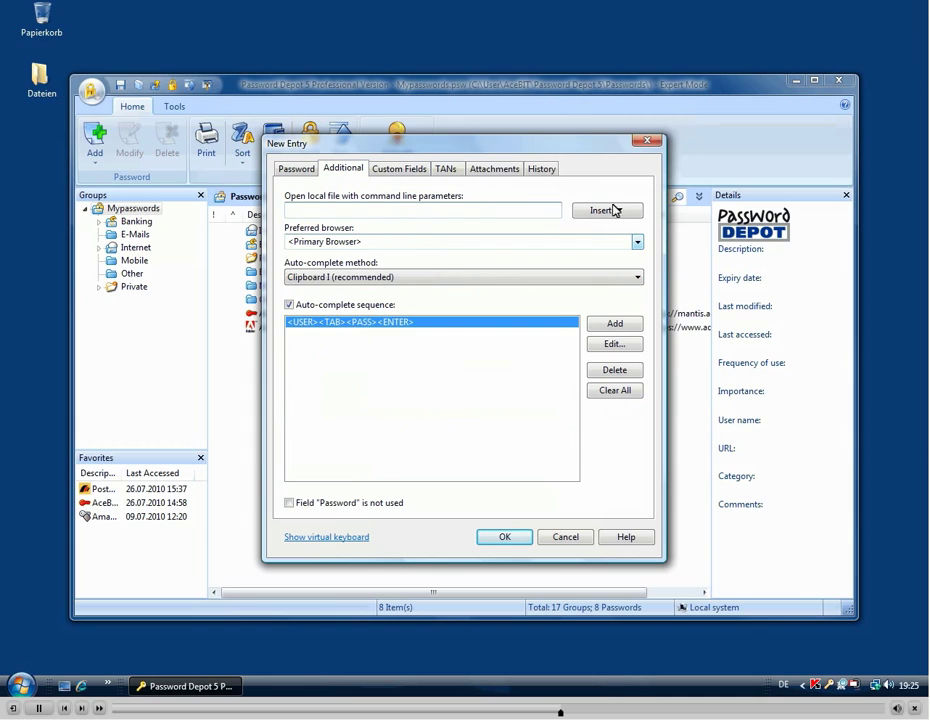
pyautogui.click(637, 242)
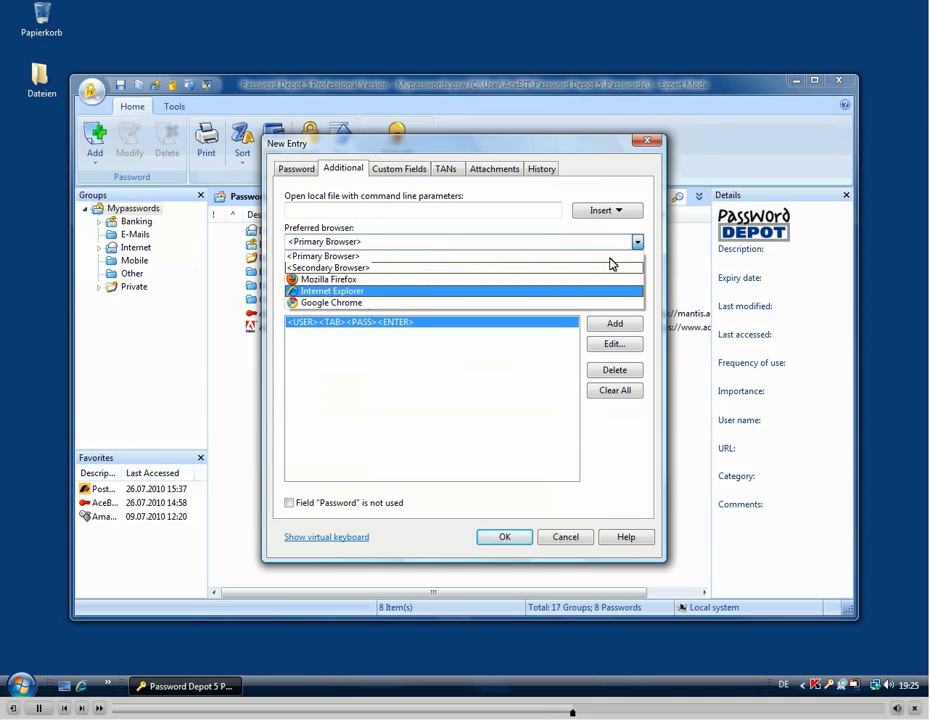
pyautogui.click(607, 294)
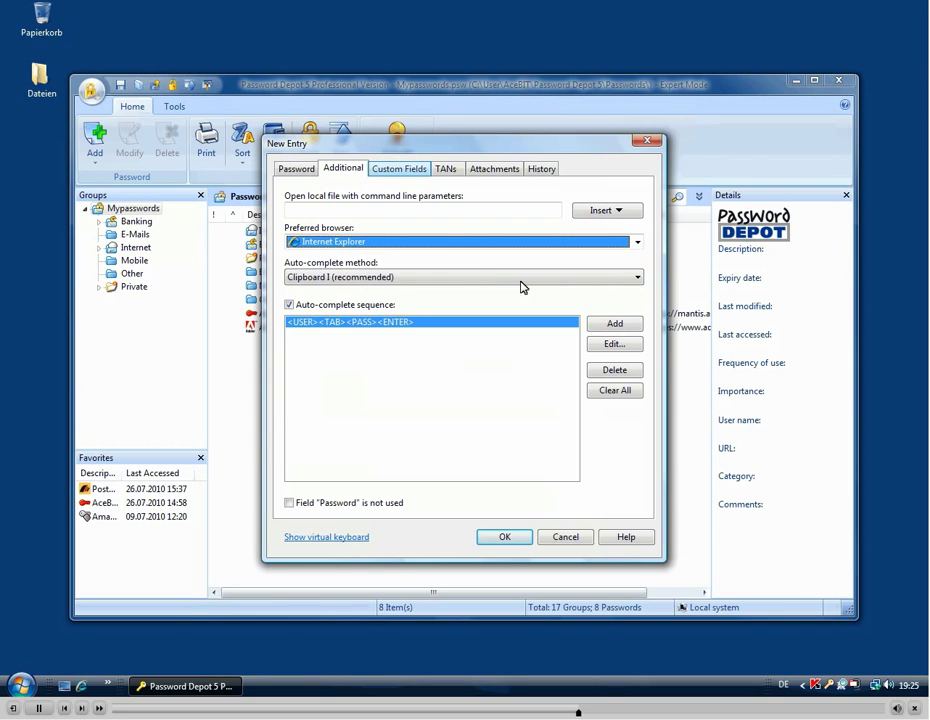
# Step: Add a custom field named Account Name/ID with the value "Support", keeping it visible in the top bar
pyautogui.click(408, 172)
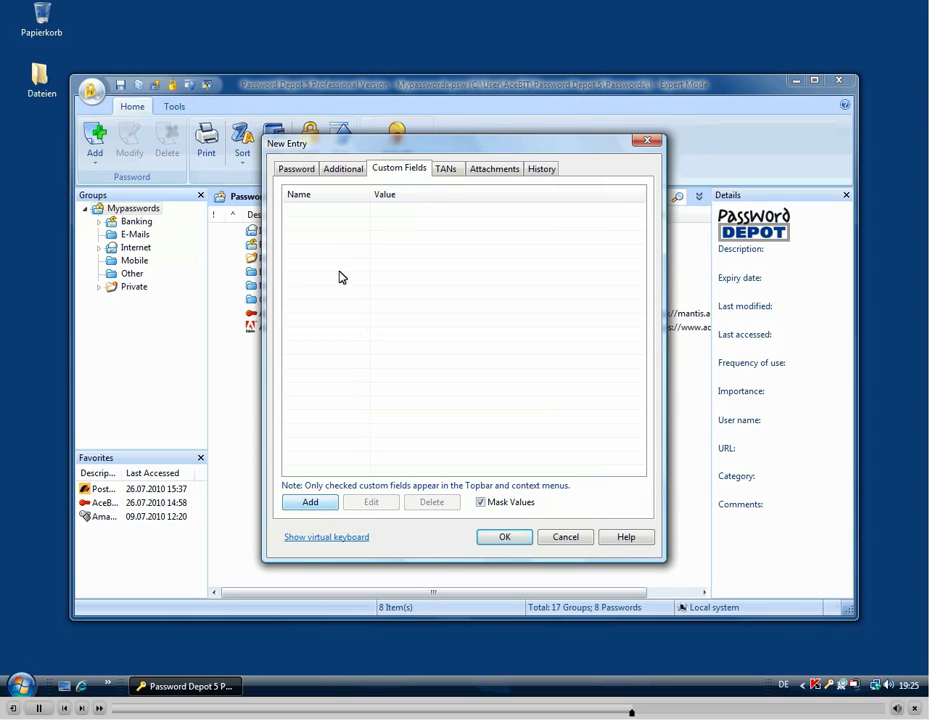
pyautogui.click(322, 503)
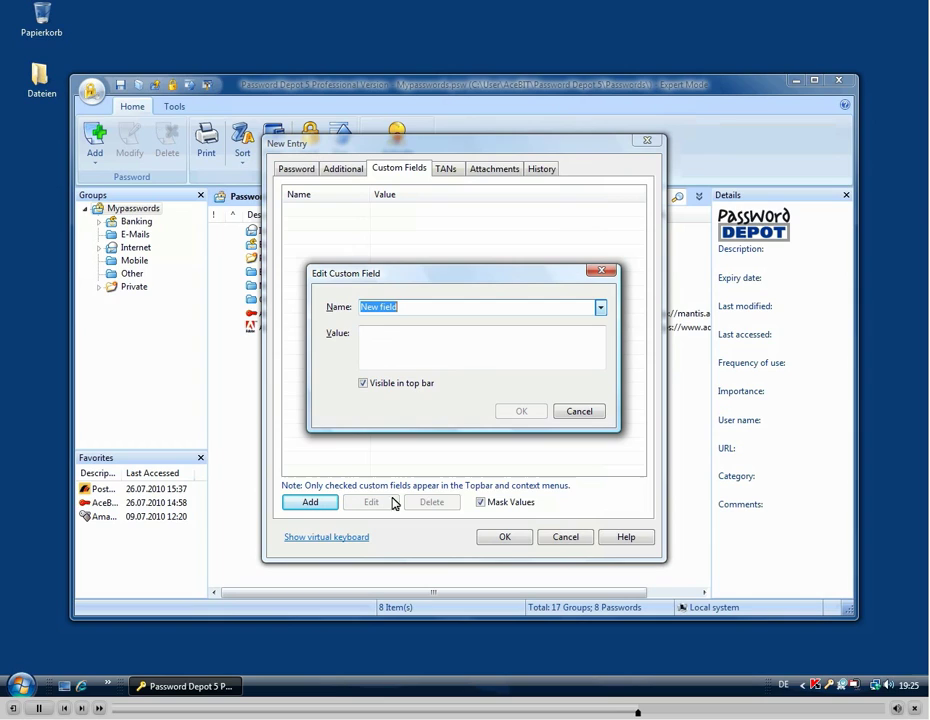
pyautogui.click(600, 307)
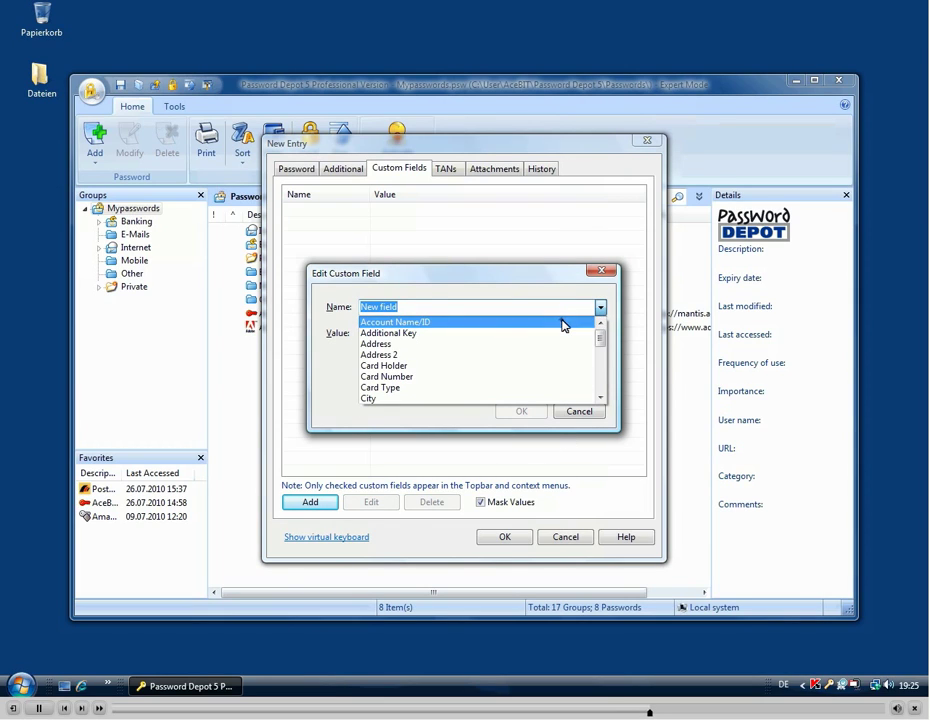
pyautogui.click(563, 322)
pyautogui.click(501, 343)
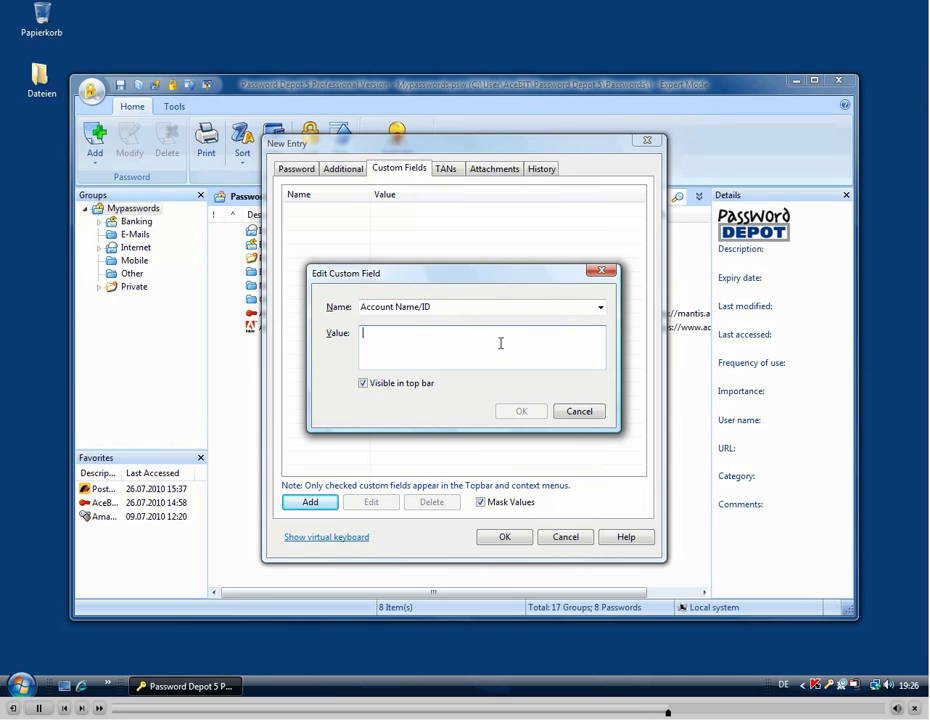
pyautogui.write('Support')
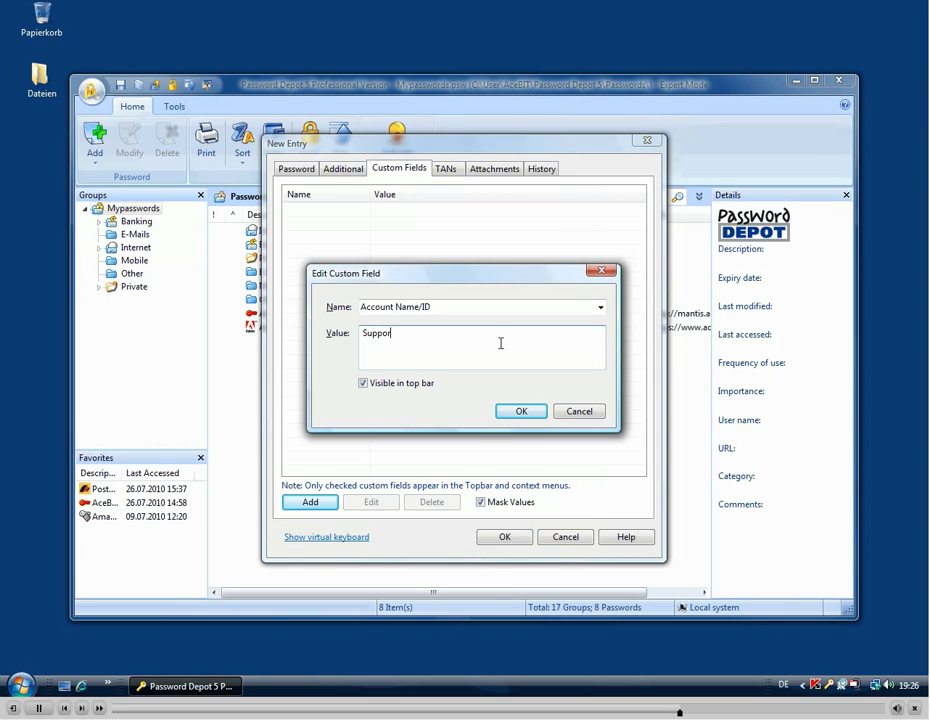
pyautogui.click(364, 384)
pyautogui.click(364, 384)
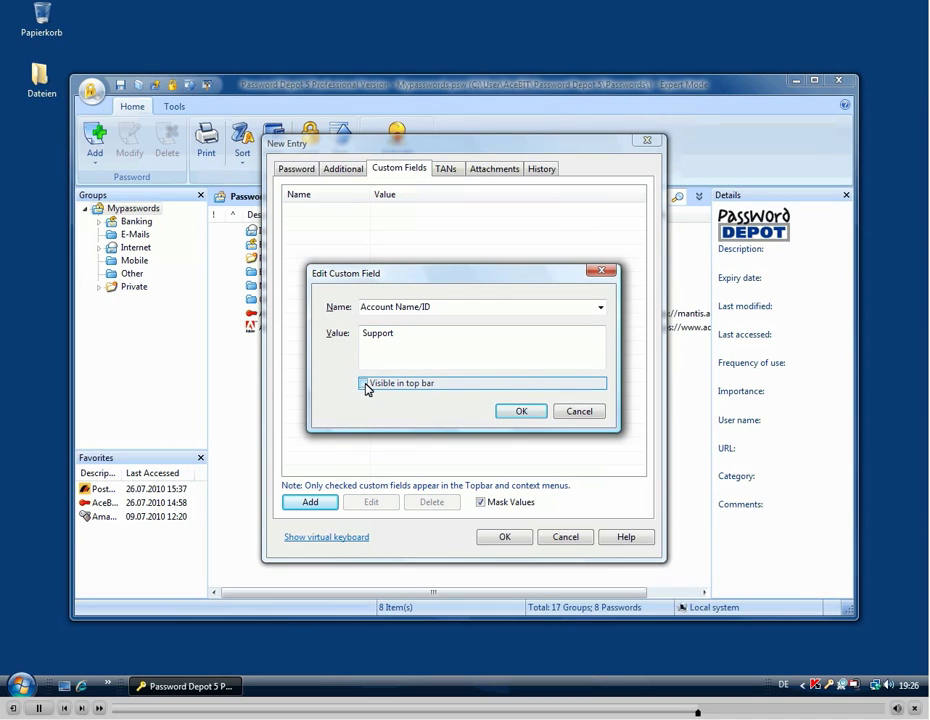
pyautogui.click(364, 384)
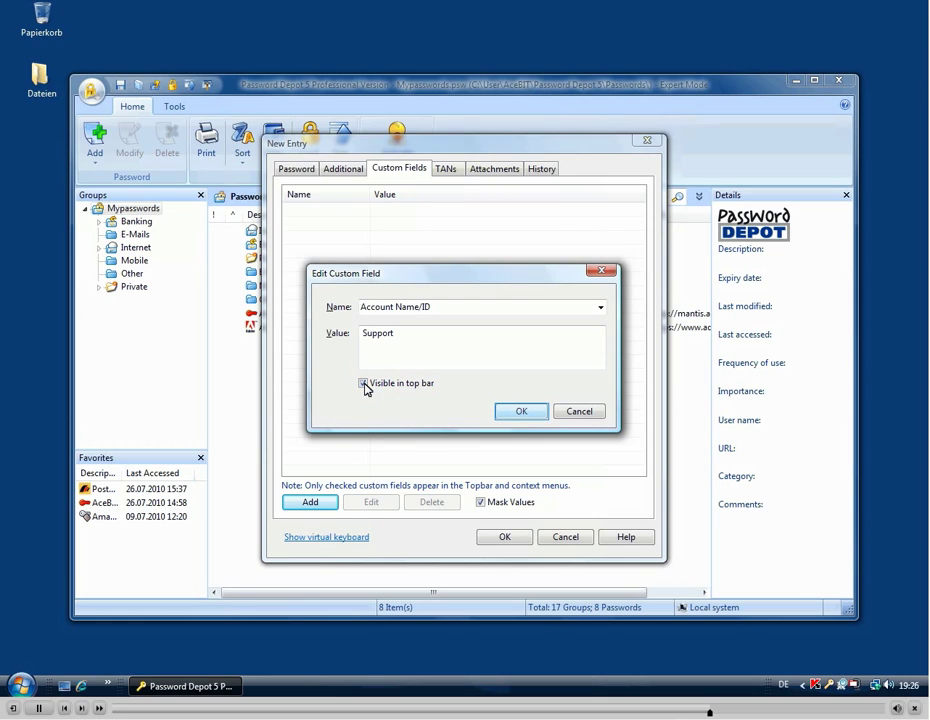
pyautogui.click(520, 412)
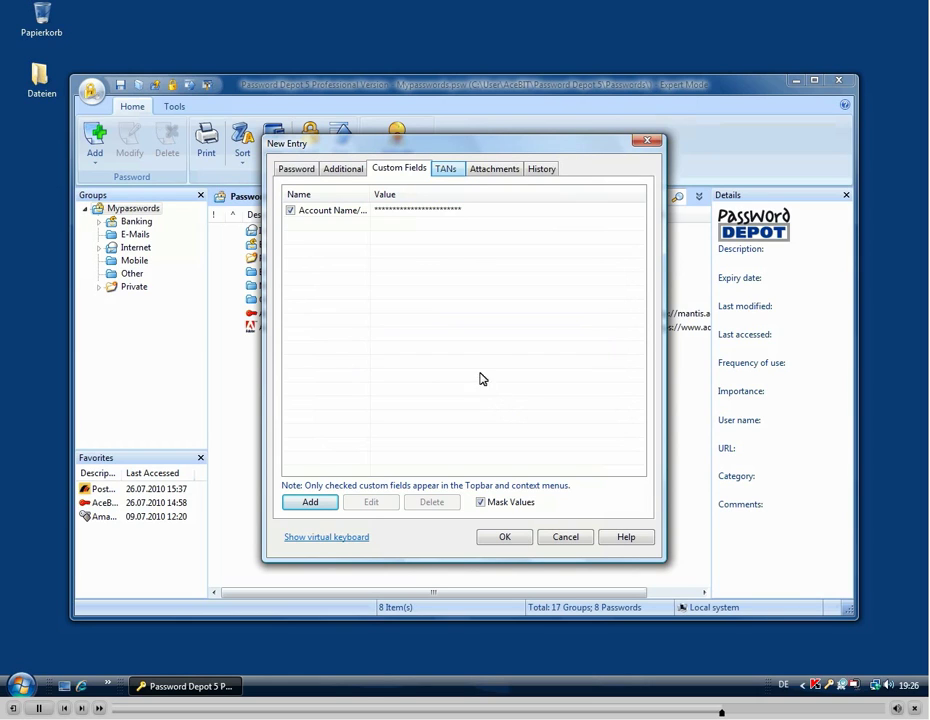
# Step: Review the entry's TANs, attachments, history and main password details, and save the new entry
pyautogui.click(456, 171)
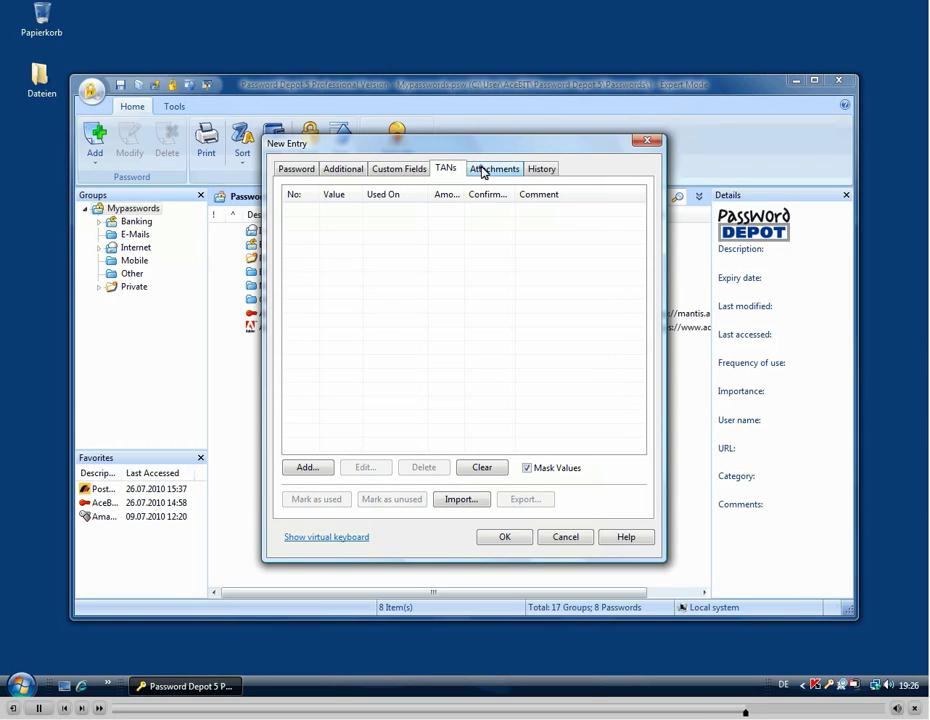
pyautogui.click(482, 172)
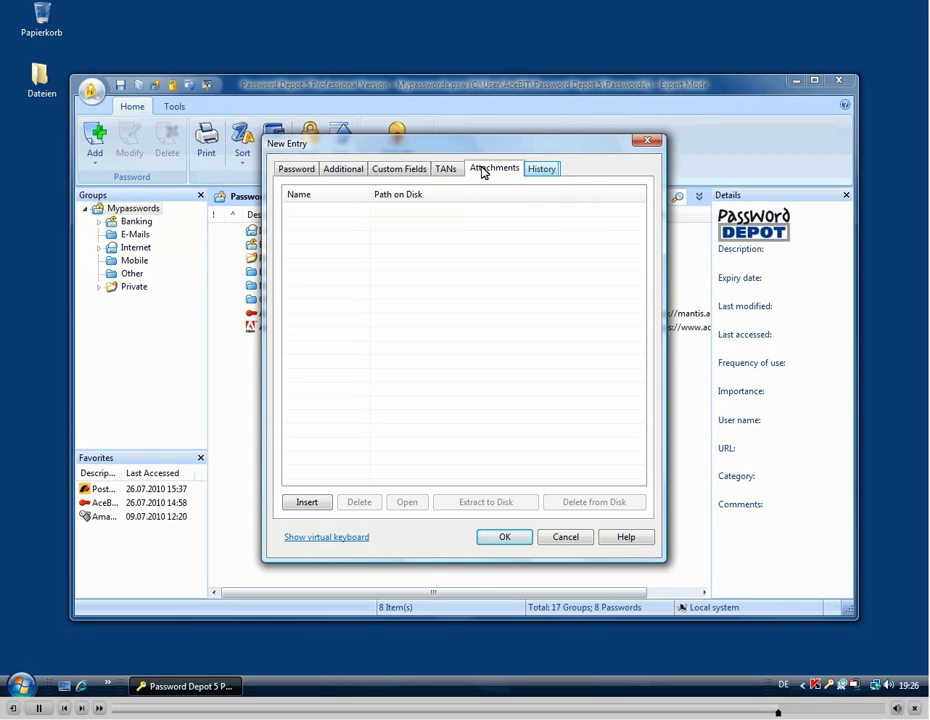
pyautogui.click(542, 170)
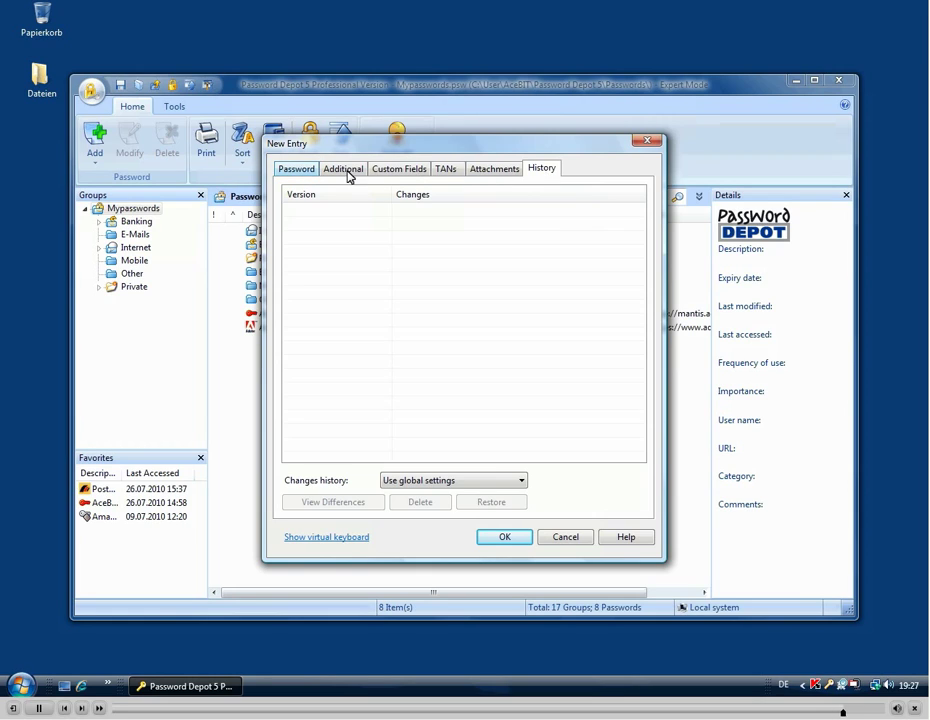
pyautogui.click(300, 171)
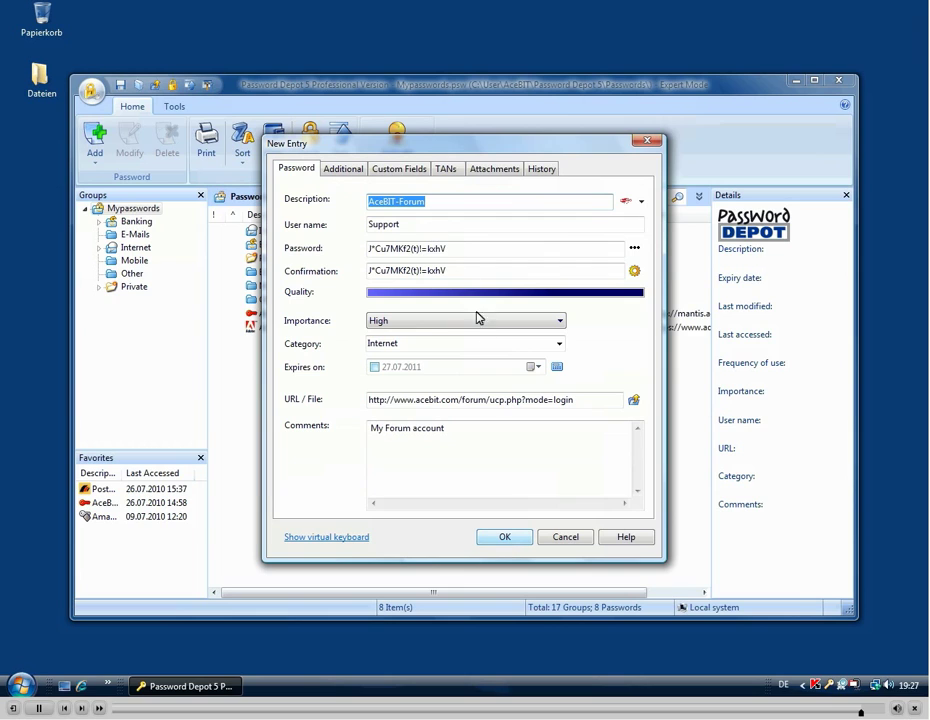
pyautogui.click(506, 539)
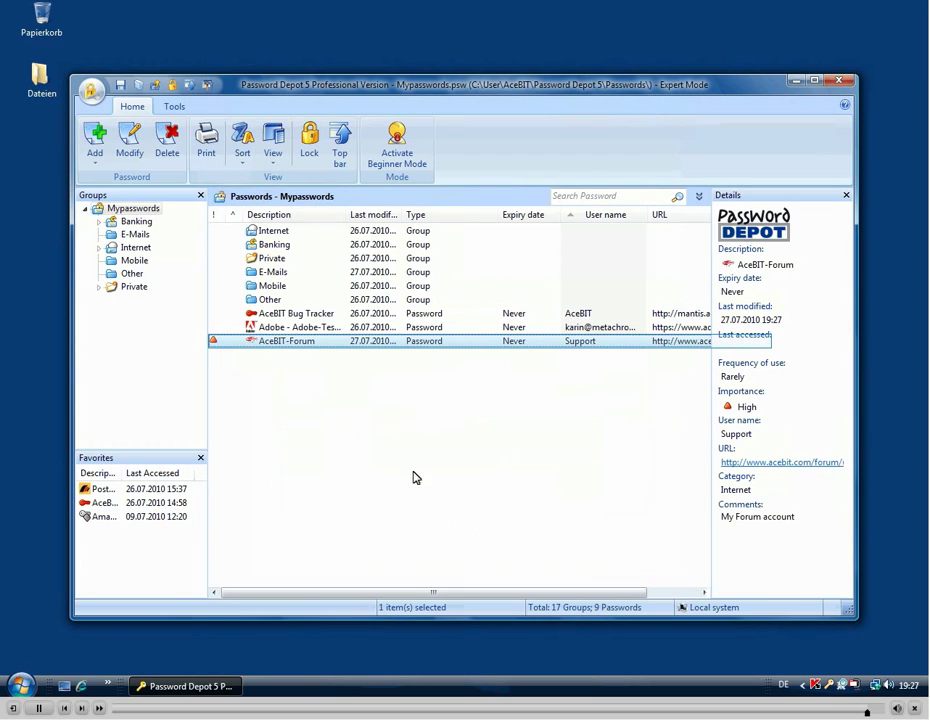